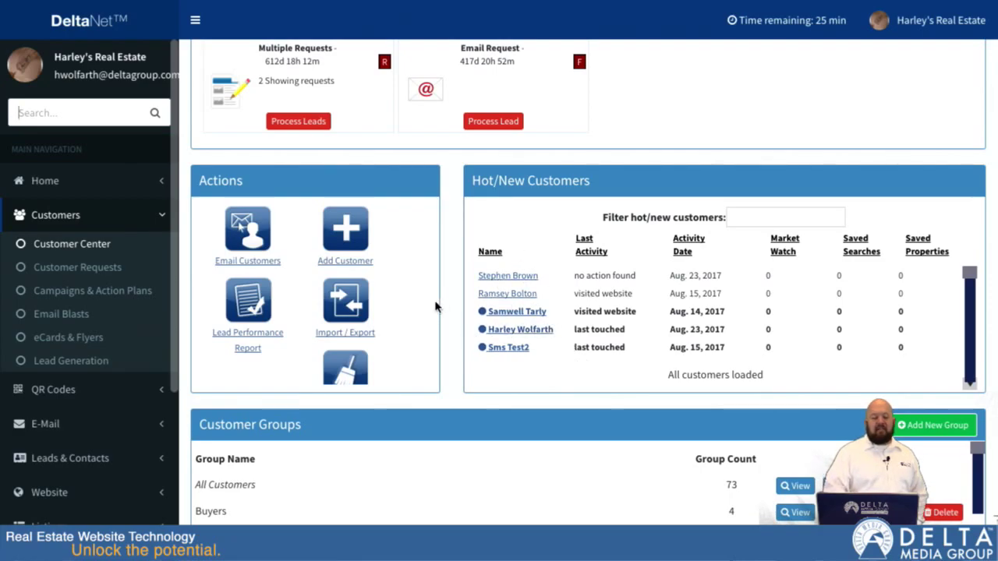
Filter the Customer Detailed List by the customer's first name, then clear the name filter
scroll(187, 355, "down", 4)
scroll(187, 355, "down", 3)
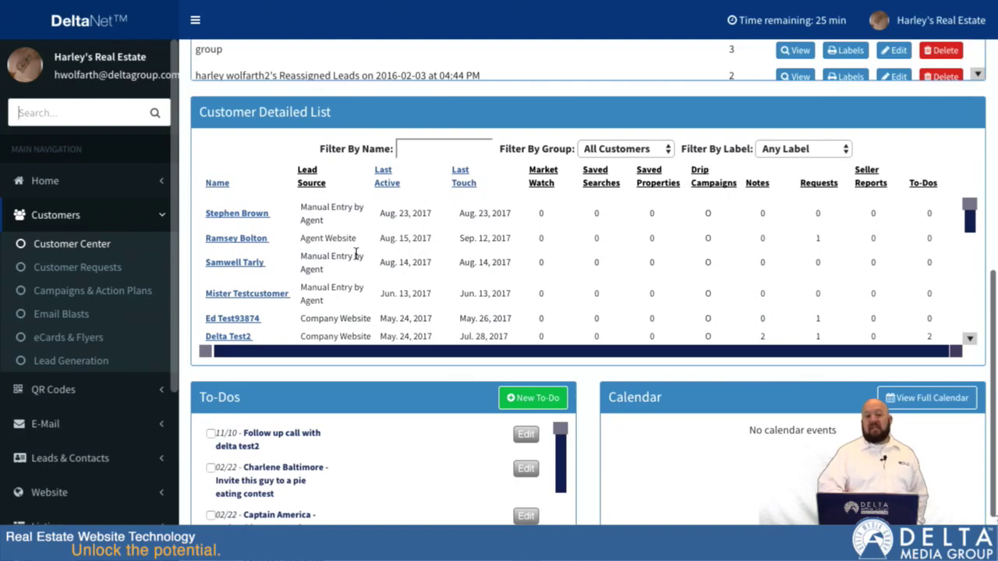
left_click(427, 147)
type("ramsey")
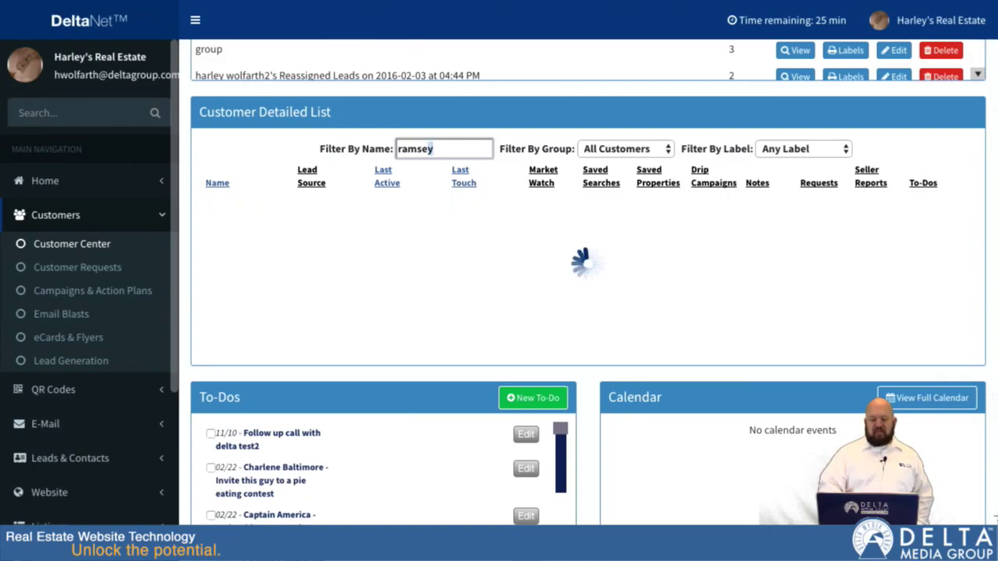
key("ctrl+a")
key("BackSpace")
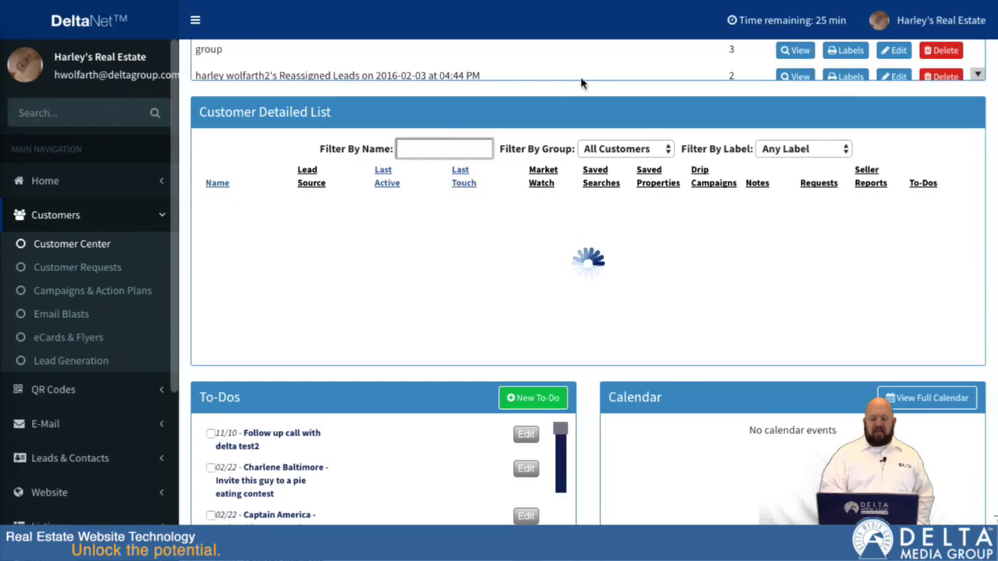
Open the second customer listed under Hot/New Customers and start adding a market watch by market
scroll(192, 109, "up", 6)
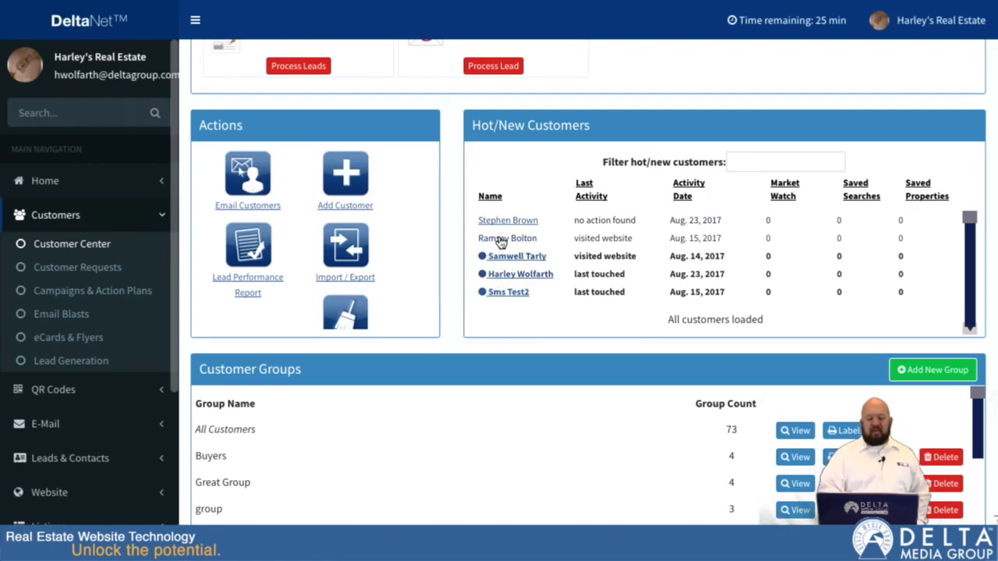
left_click(501, 241)
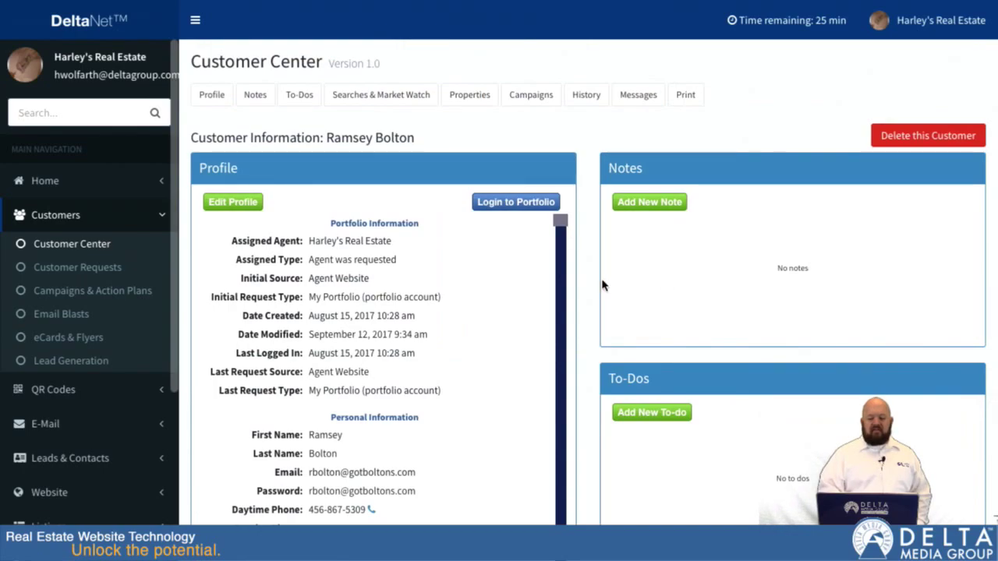
scroll(592, 301, "down", 2)
scroll(592, 301, "down", 5)
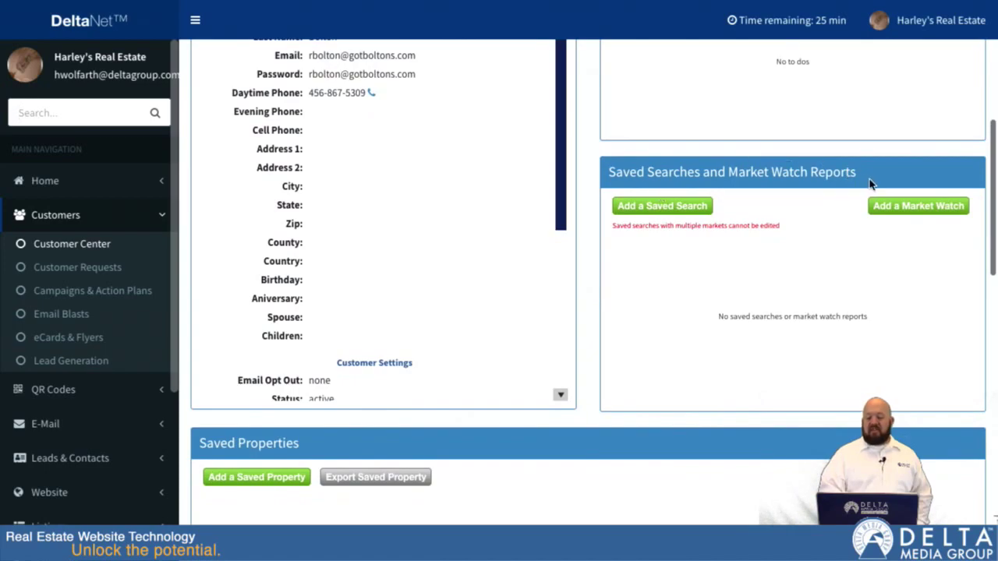
left_click(913, 206)
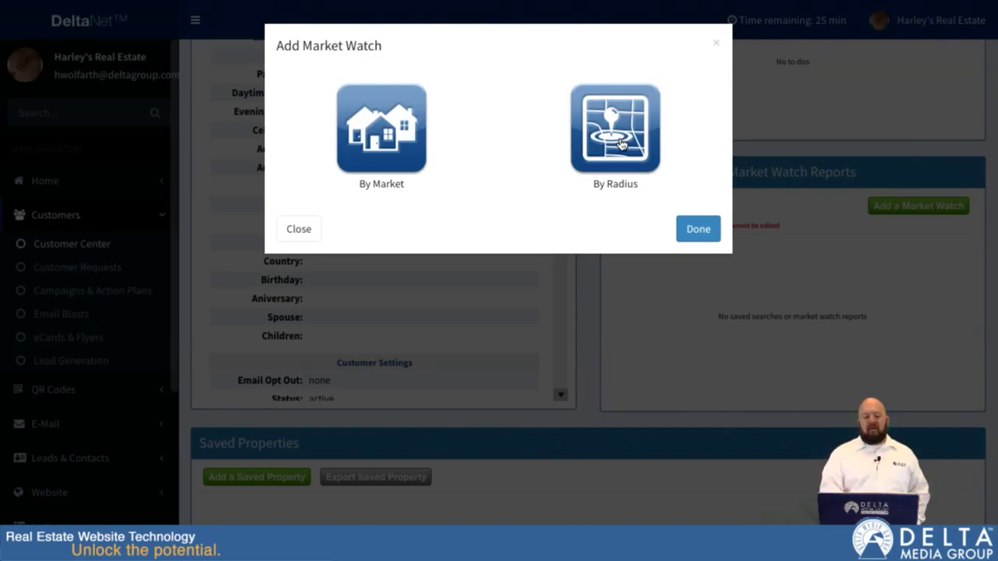
left_click(379, 134)
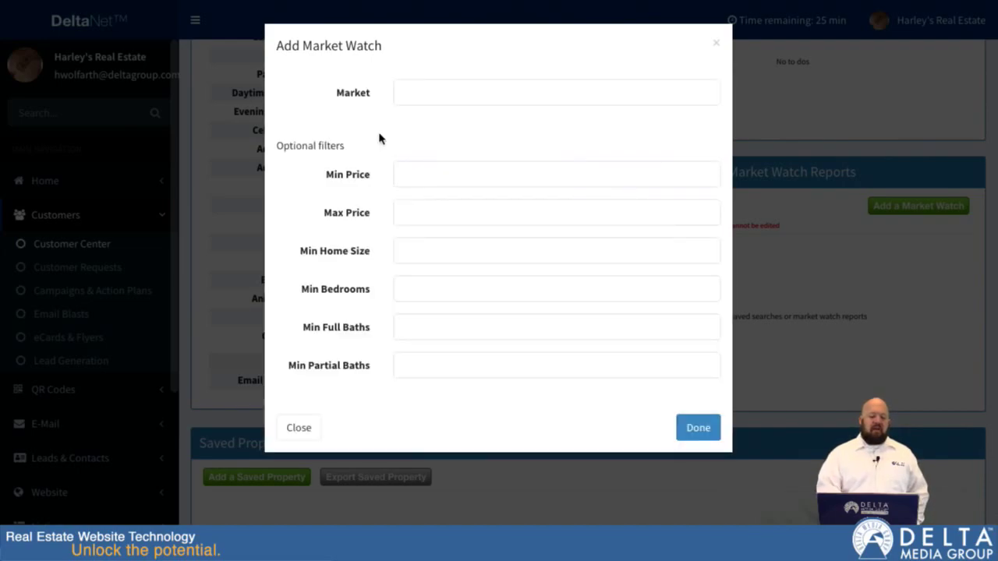
Set the market watch's market to the city of Canton (Stark, OH)
left_click(421, 93)
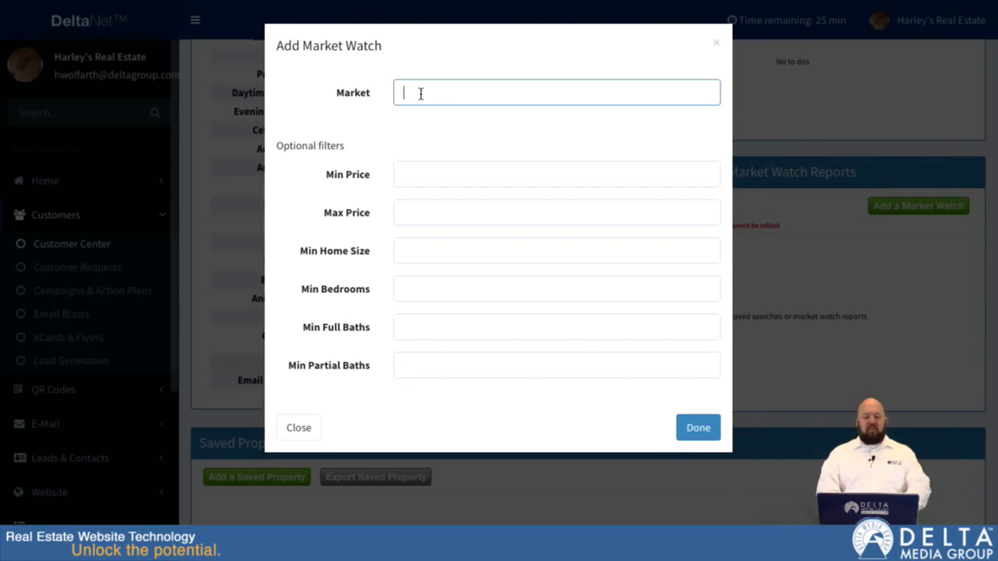
type("canton")
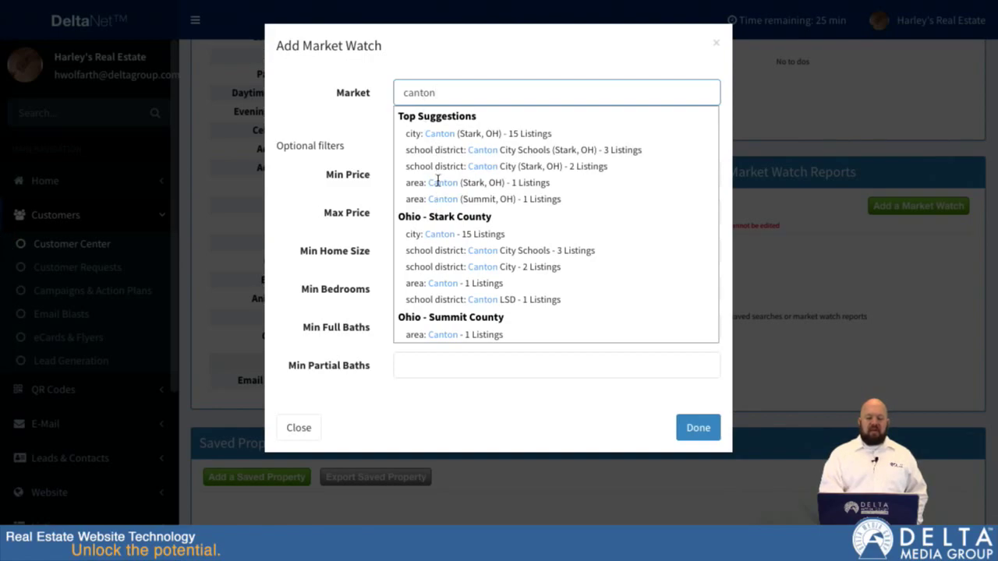
left_click(443, 134)
Set the market watch filters to a minimum price of 100000, maximum price of 200000 and minimum home size of 1500
left_click(441, 173)
type("100000")
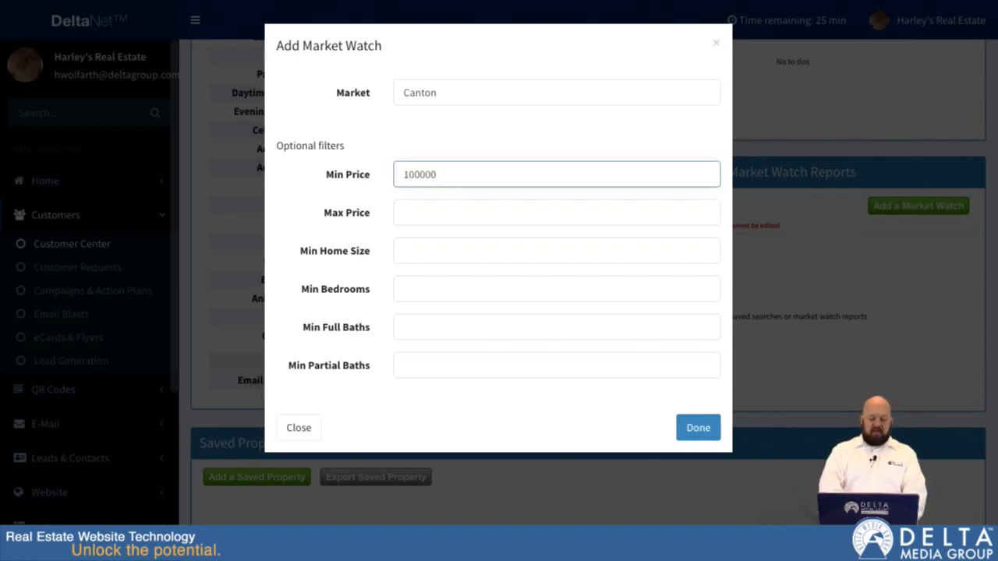
key("Tab")
type("200000")
key("Tab")
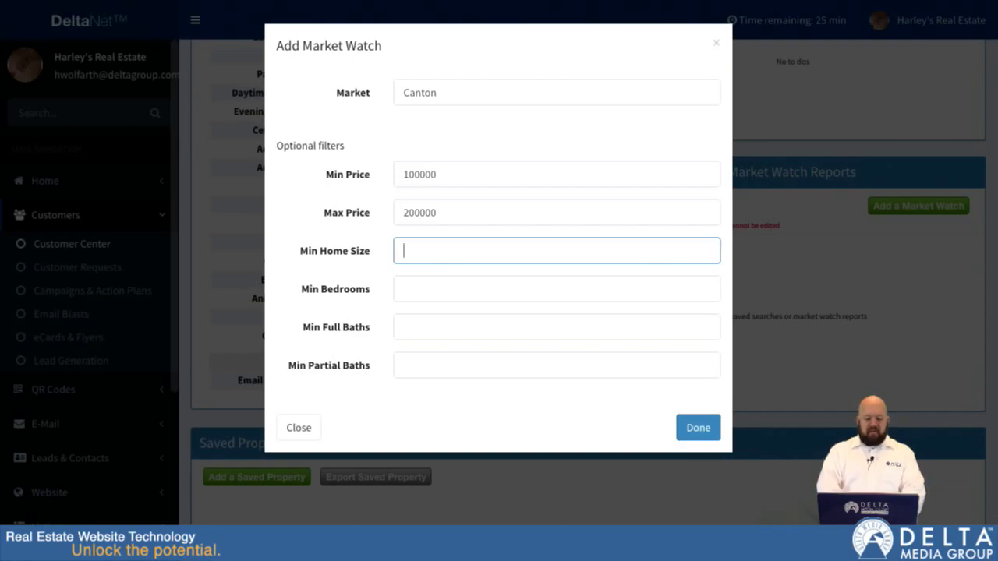
type("1500")
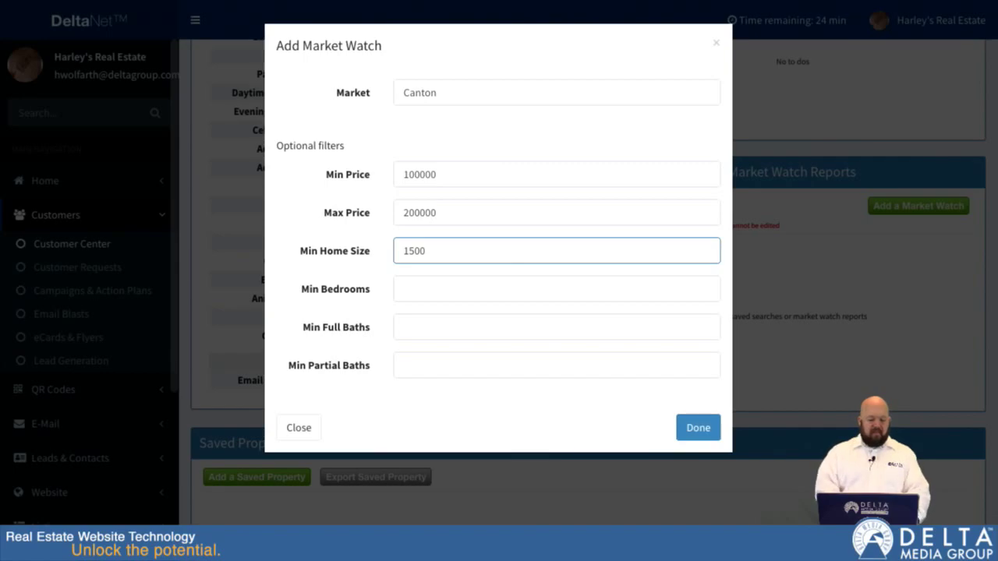
Set the minimums to 3 bedrooms, 1 full bath and 1 partial bath, and save the market watch
left_click(421, 287)
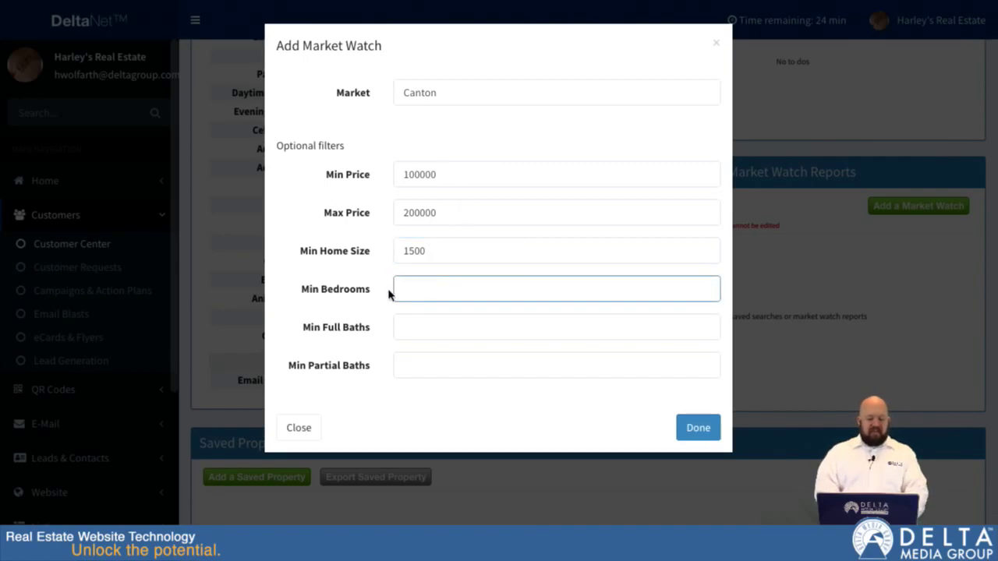
type("3")
left_click(428, 327)
type("2")
left_click(419, 361)
left_click(415, 327)
key("BackSpace")
type("1")
left_click(412, 363)
type("1")
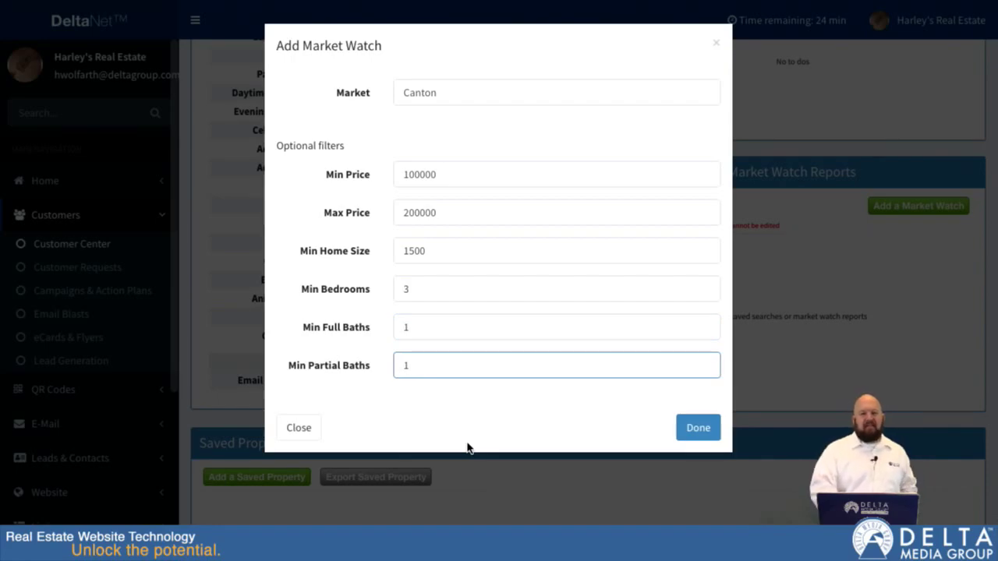
left_click(695, 435)
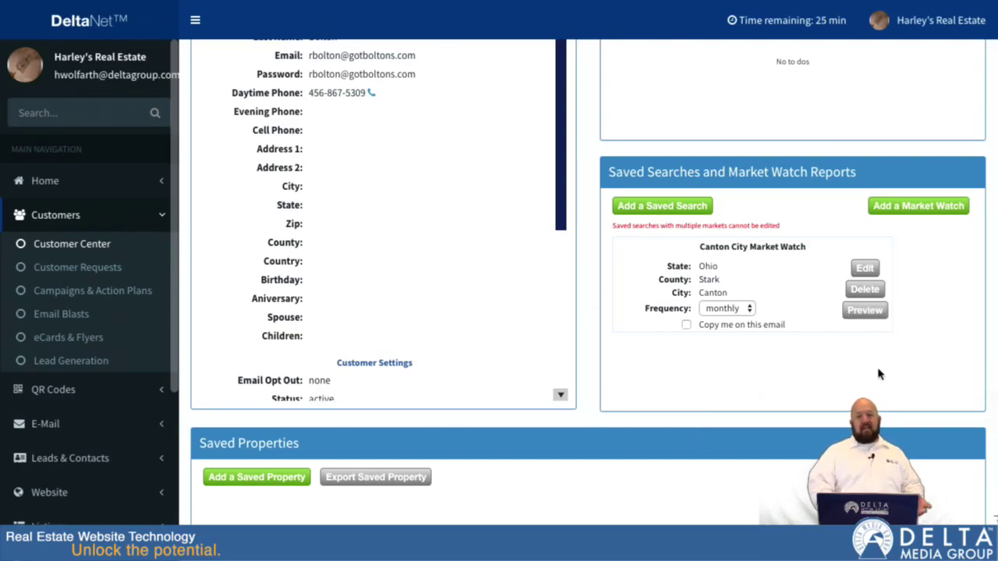
Review the Canton City Market Watch frequency choices, leaving monthly selected, and view the report's preview options without generating a preview
left_click(746, 312)
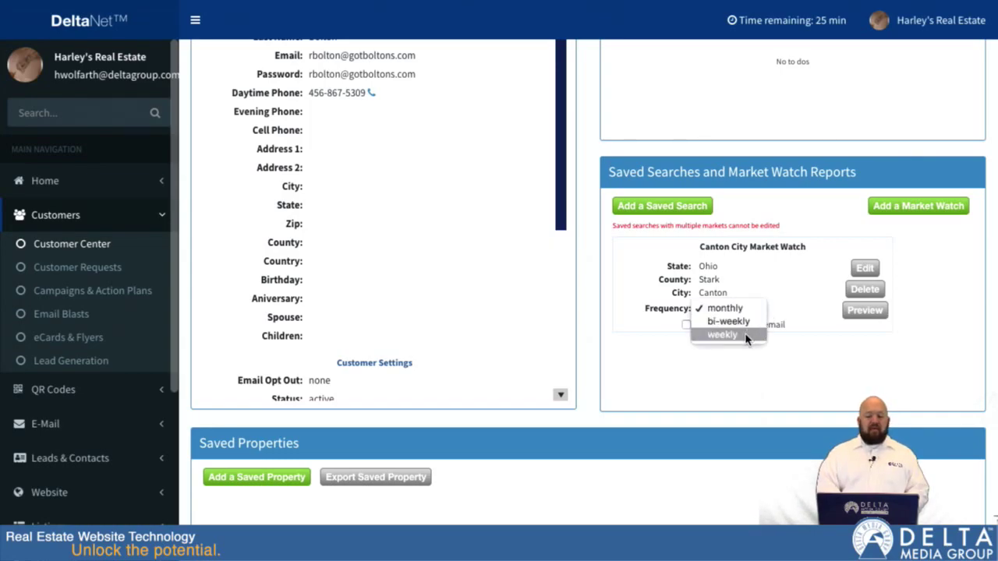
left_click(725, 308)
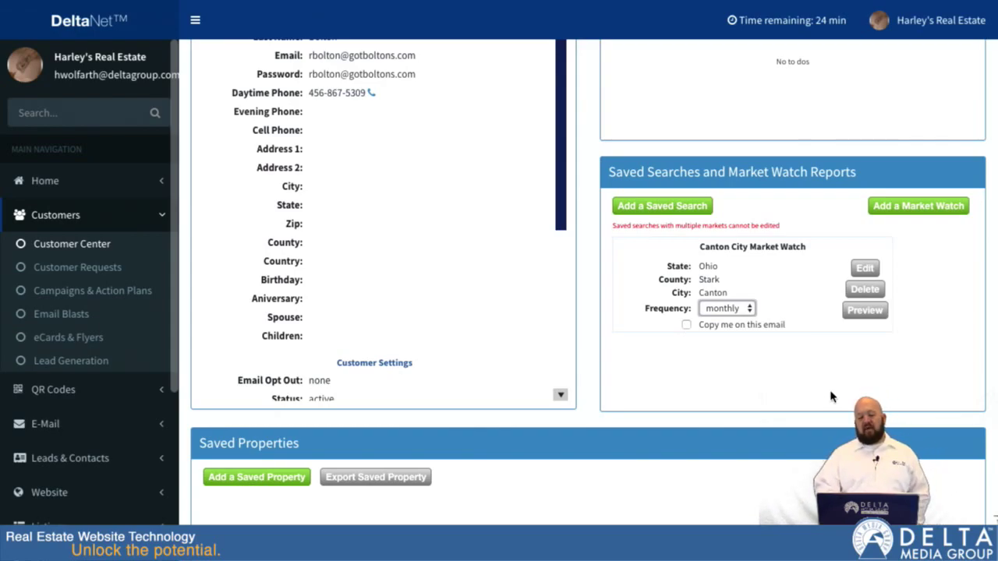
left_click(867, 315)
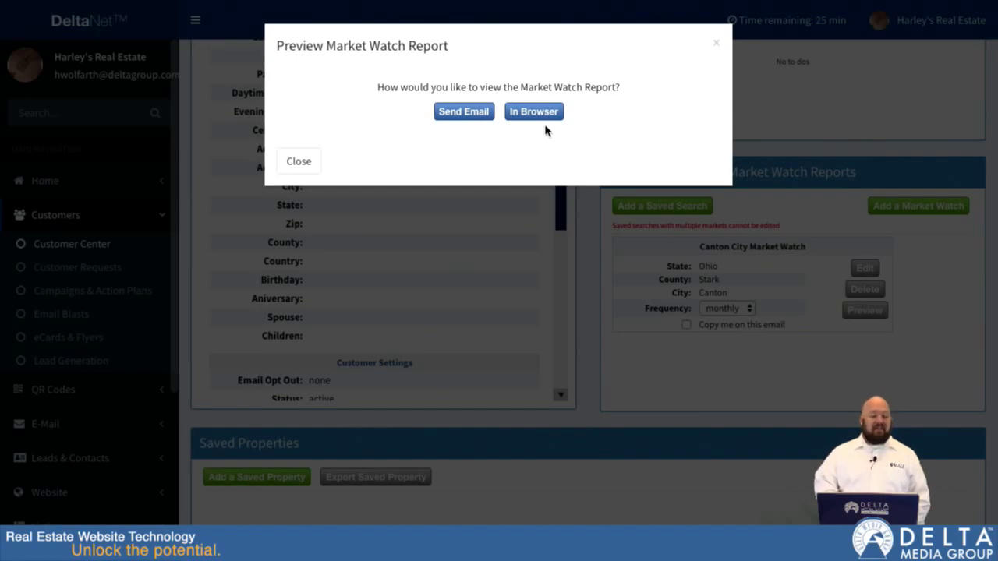
left_click(716, 44)
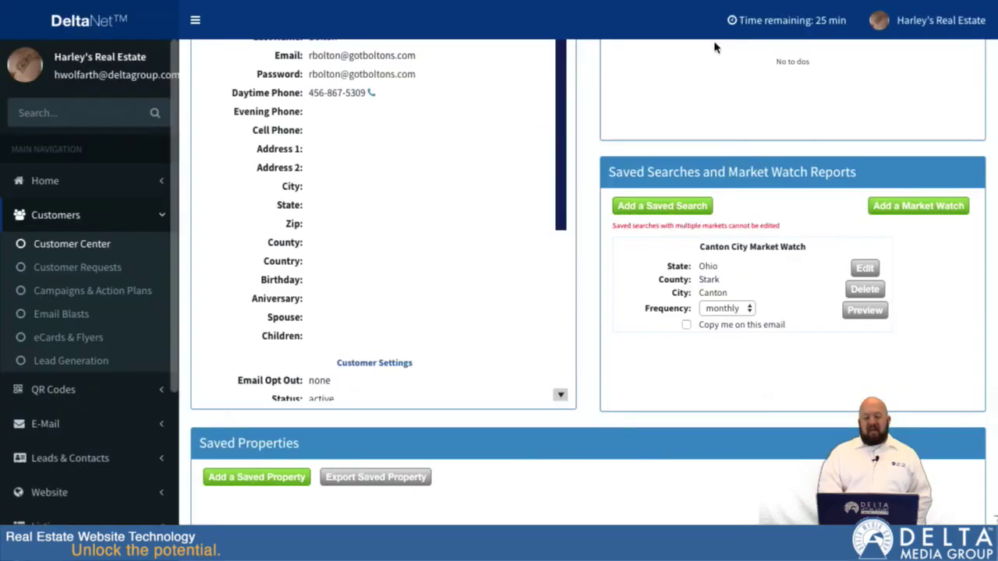